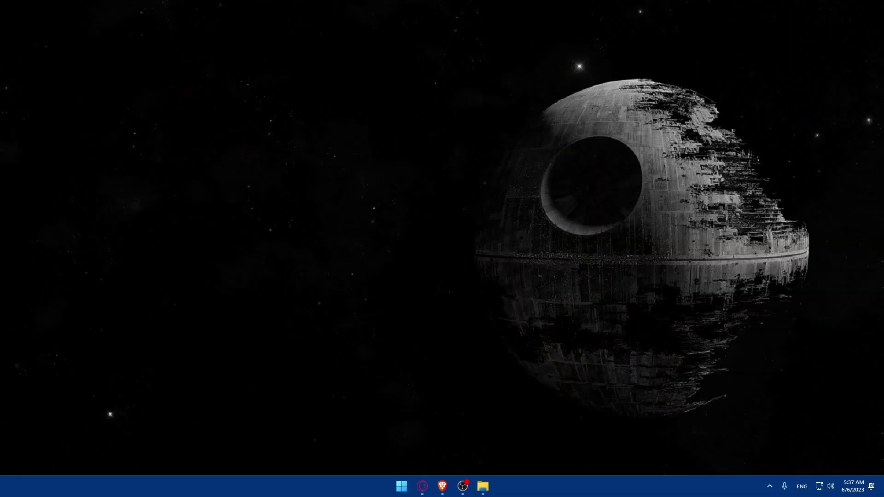
Launch the Brave browser from the taskbar to a blank New Tab page.
key(super+3)
Search Google for 'google bard ai' from the Brave address bar.
click(443, 484)
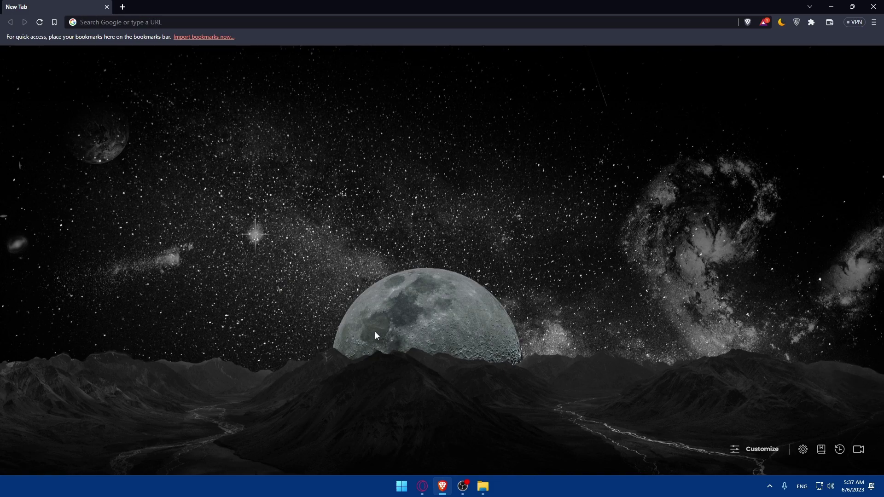
click(197, 24)
text(r)
key(BackSpace)
text(ba)
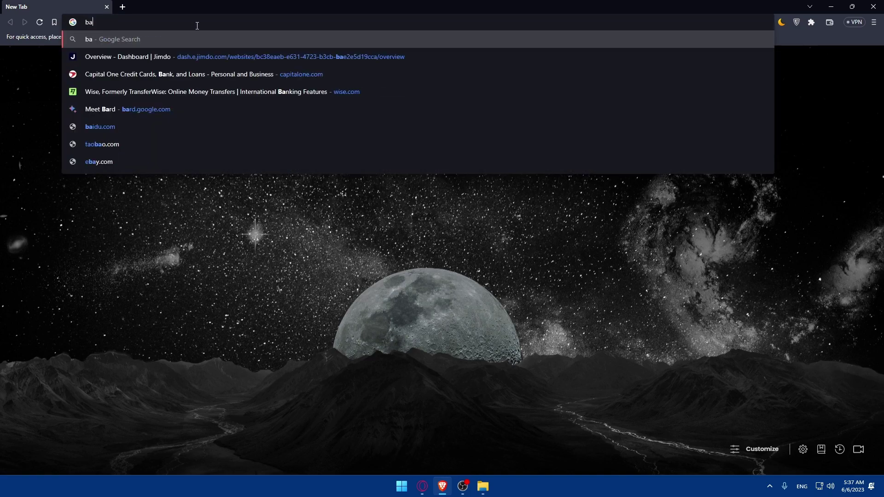
key(Escape)
text(goog)
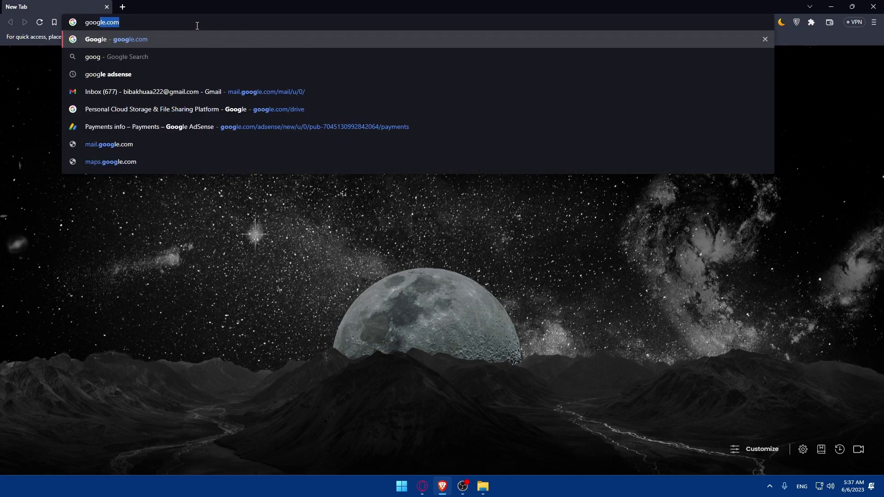
text(le ba)
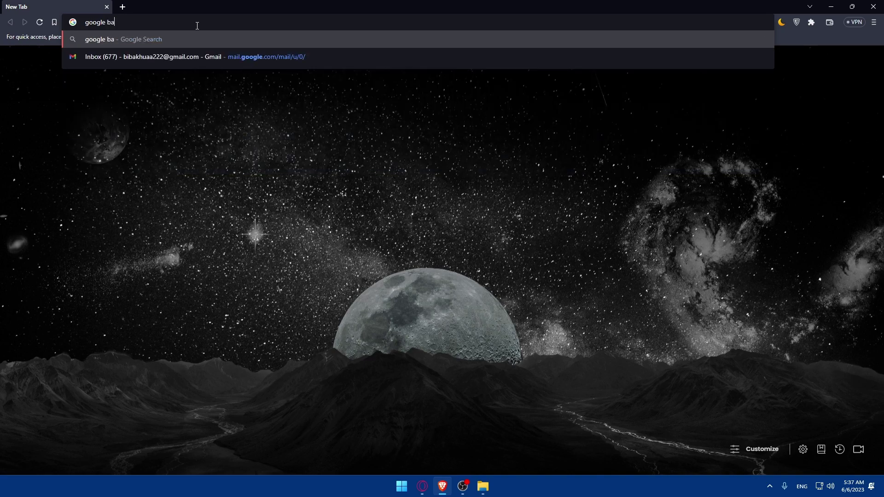
text(rd a)
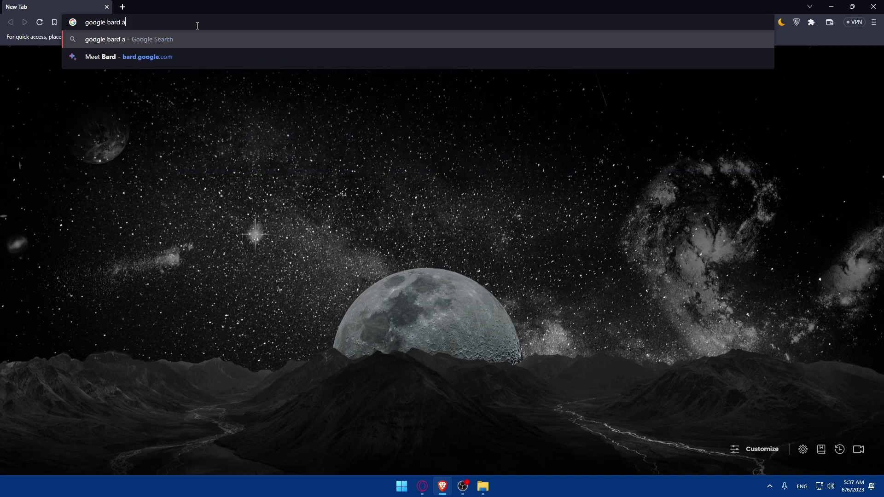
text(i)
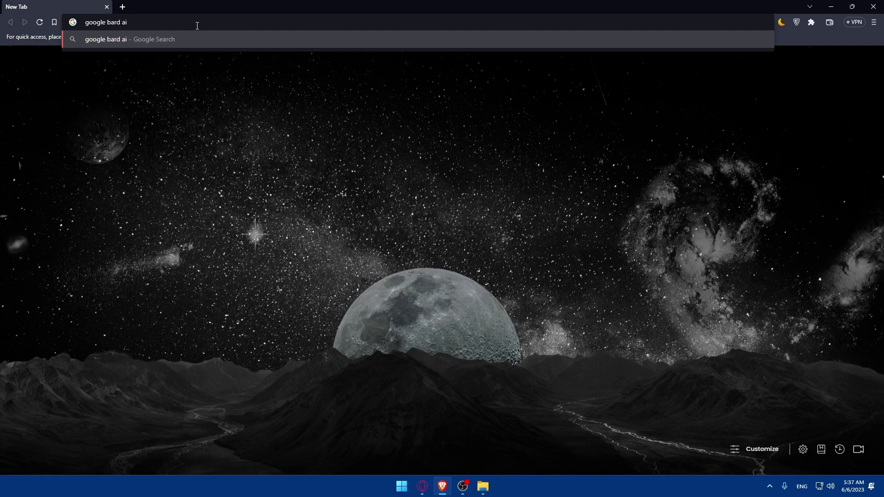
key(Return)
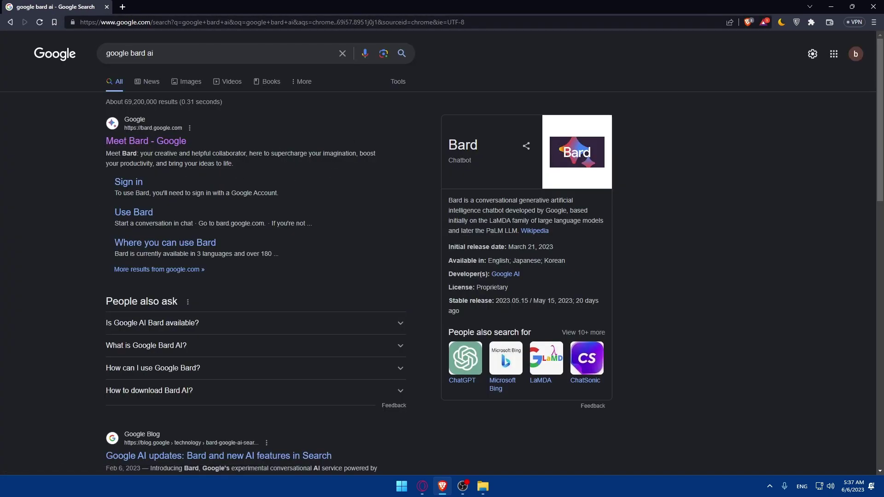
Open the Meet Bard - Google result and look over the bard.google.com landing page.
click(161, 146)
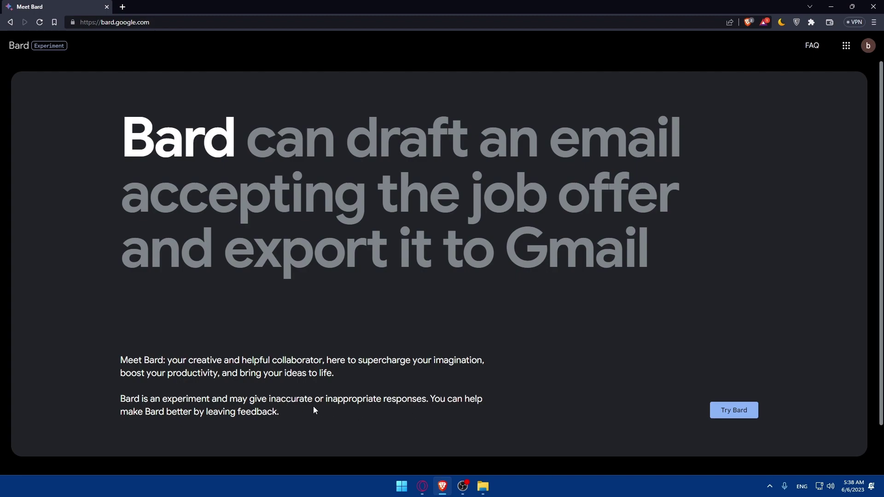
scroll(441, 427, down, 1)
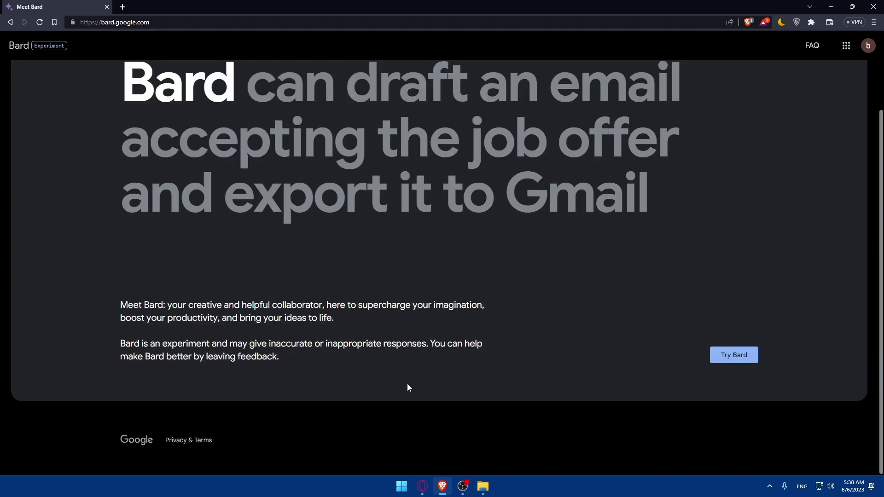
scroll(415, 381, up, 1)
scroll(415, 379, down, 1)
scroll(506, 386, up, 1)
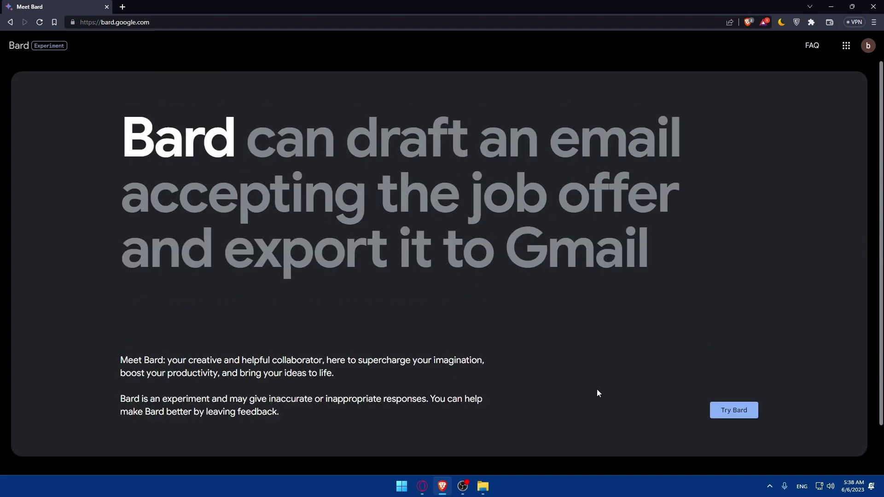
Start Bard with Try Bard, read through the Terms & Privacy dialog, and agree to it.
click(748, 412)
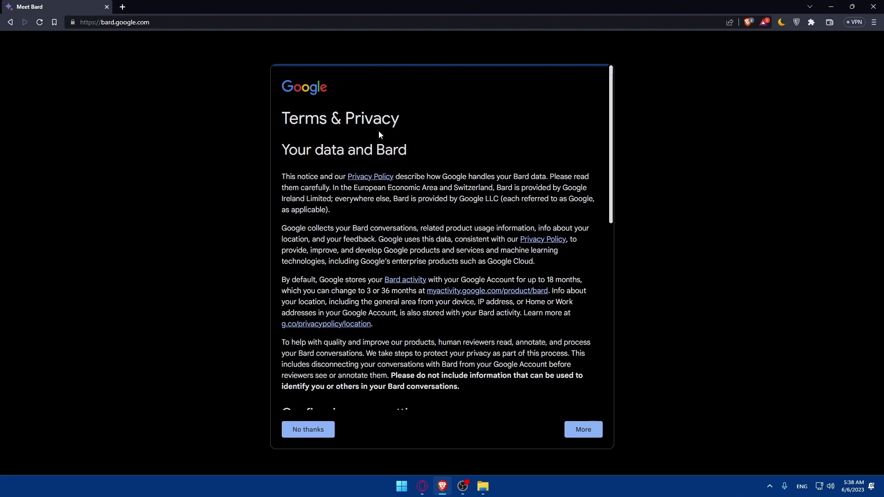
drag(292, 129, 424, 130)
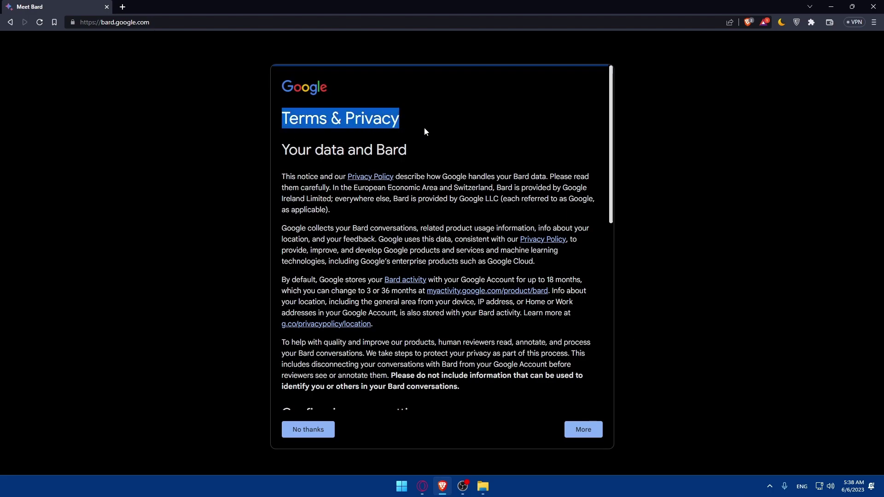
scroll(362, 142, down, 9)
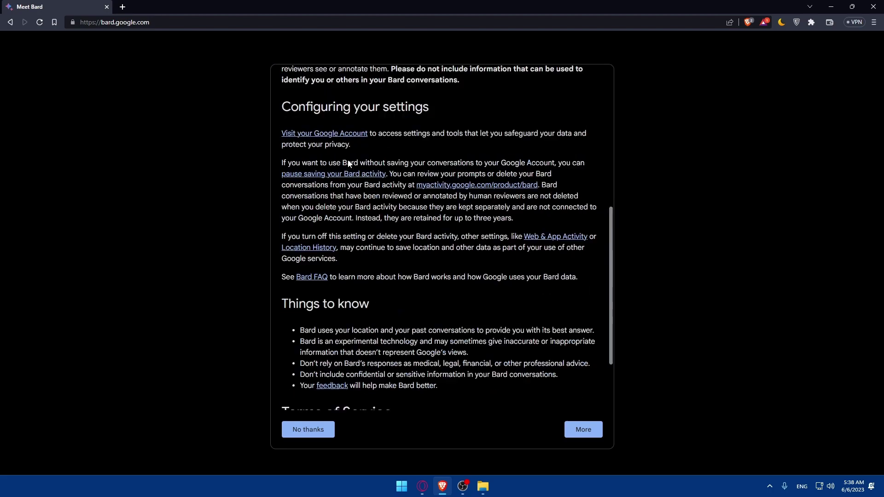
scroll(383, 201, up, 10)
scroll(386, 207, down, 10)
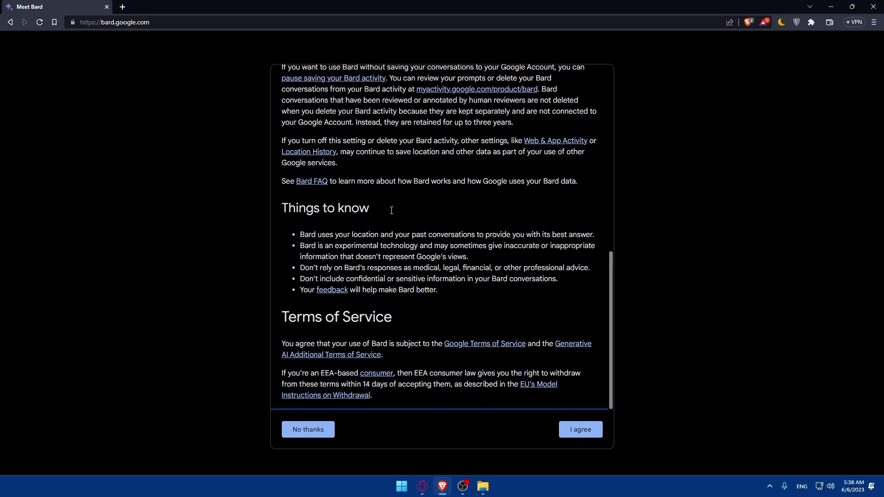
scroll(399, 303, up, 10)
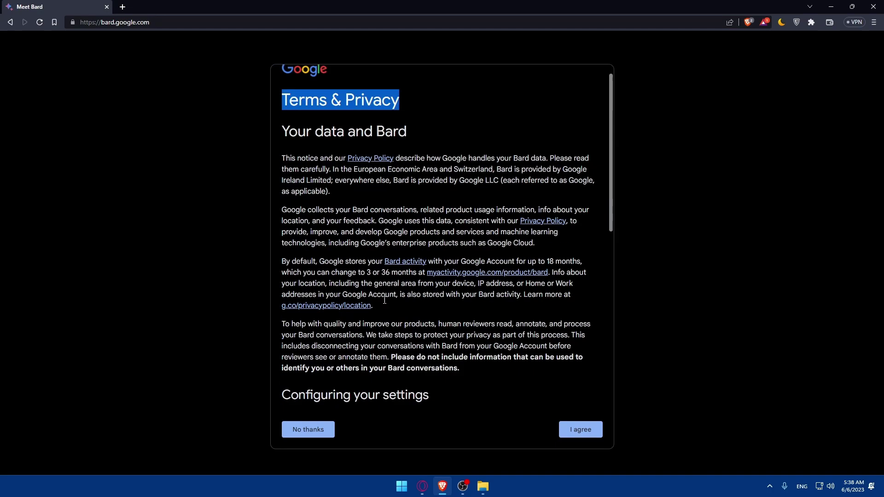
scroll(418, 282, down, 10)
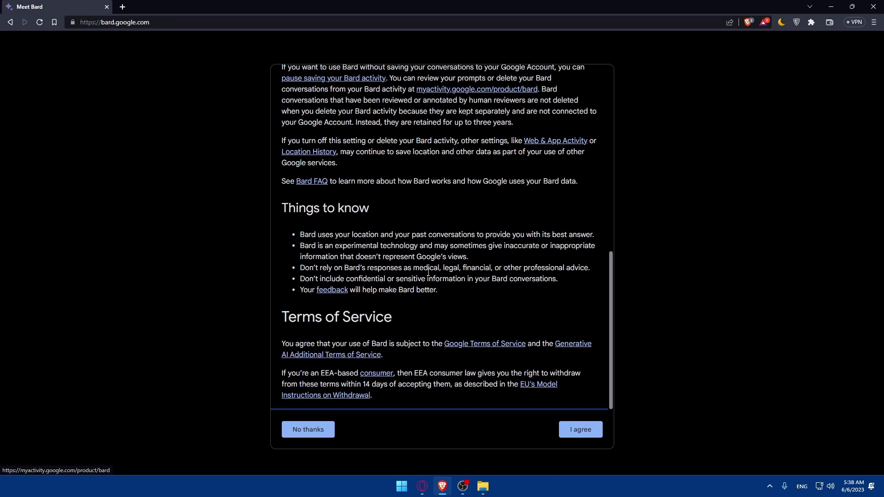
scroll(428, 275, up, 10)
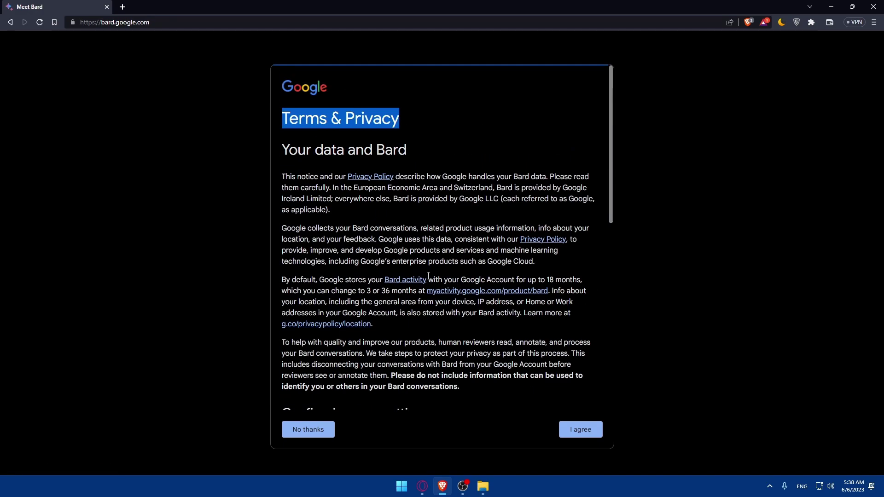
click(457, 158)
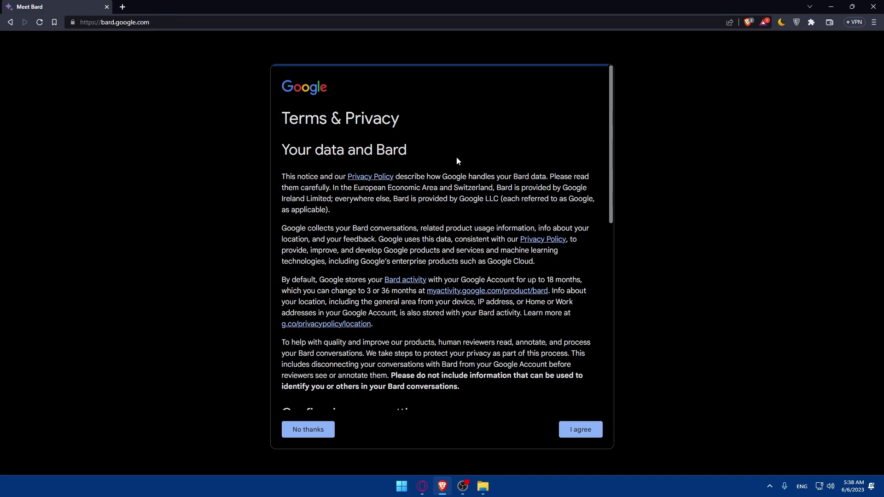
scroll(456, 157, down, 10)
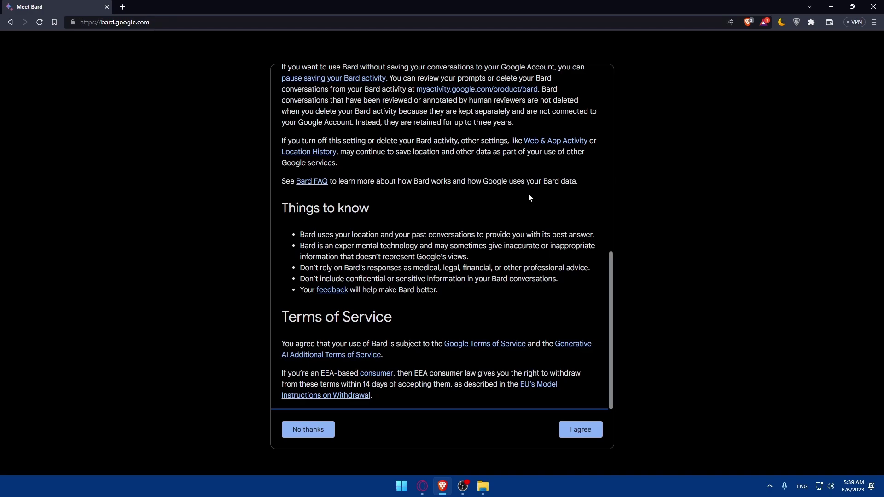
click(582, 432)
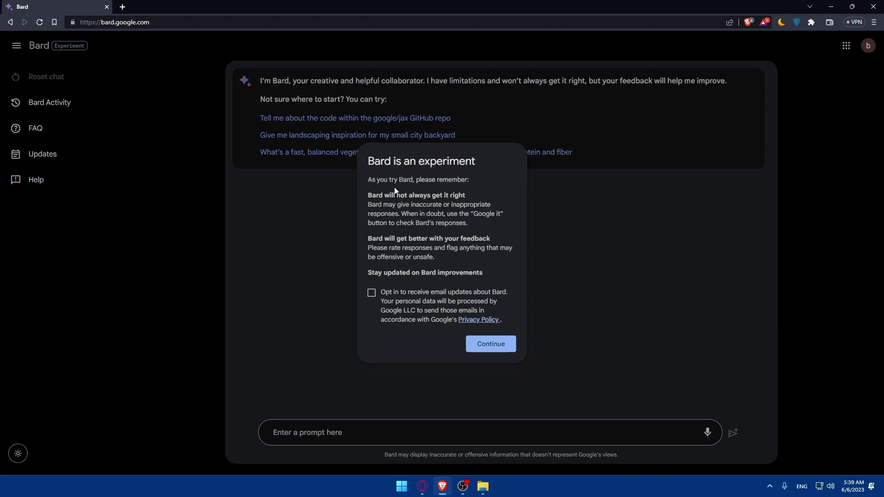
Read the experiment notice, leave the email-updates box unticked, and continue into the chat.
drag(368, 193, 420, 249)
click(449, 259)
click(369, 298)
click(377, 298)
click(489, 342)
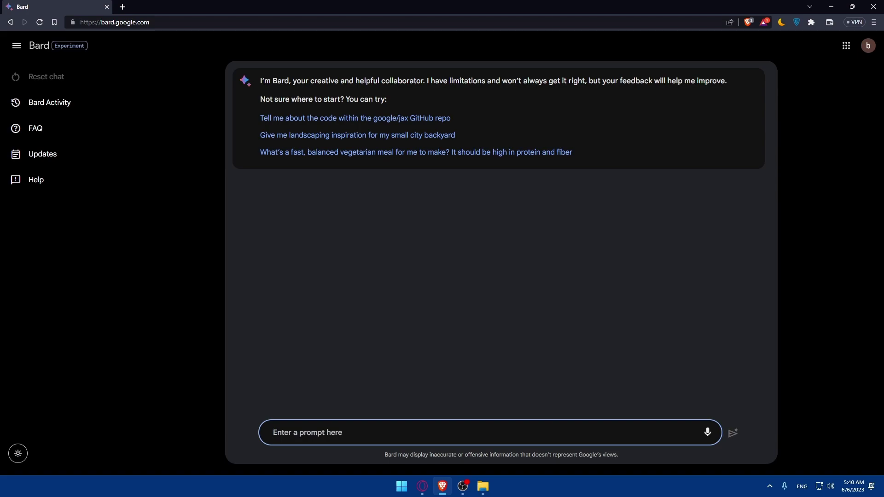
Switch focus away from the browser with Alt+Tab.
key(alt+Tab)
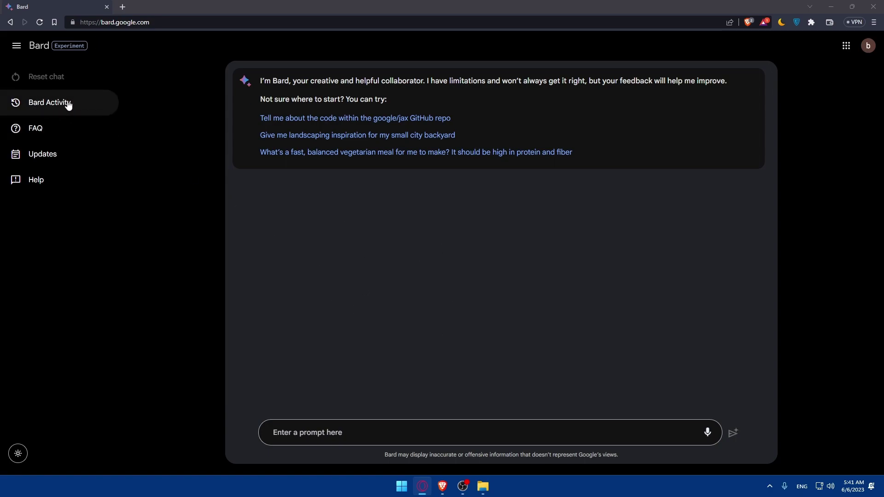
Browse the Bard FAQ, briefly expanding 'How can I help make Bard better?', then close it.
click(37, 128)
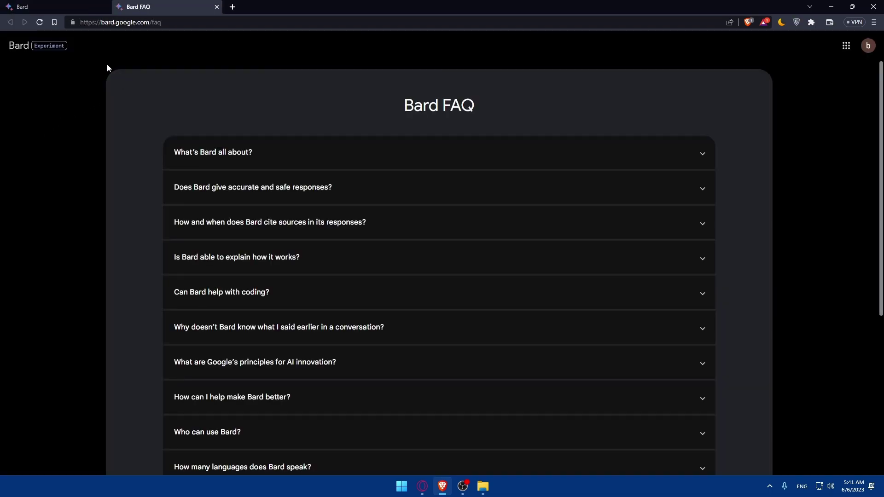
scroll(281, 211, down, 5)
scroll(290, 210, up, 5)
scroll(316, 223, down, 5)
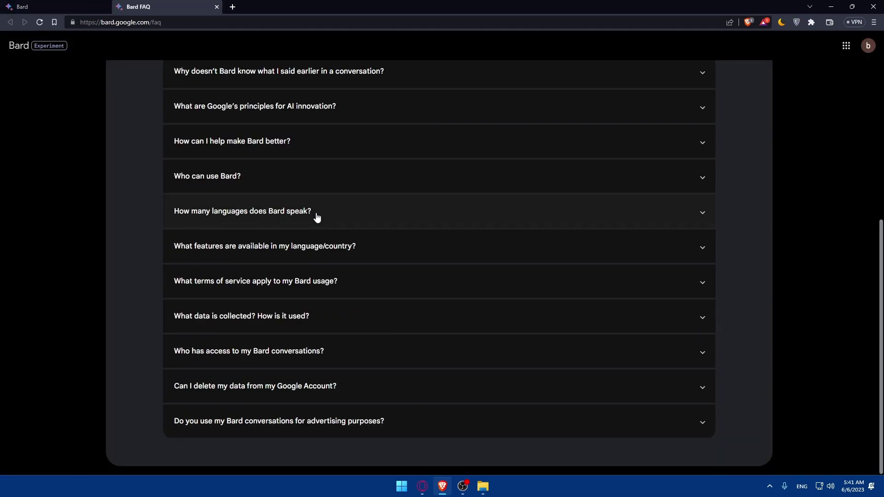
scroll(347, 216, up, 5)
scroll(336, 222, down, 5)
scroll(327, 256, up, 5)
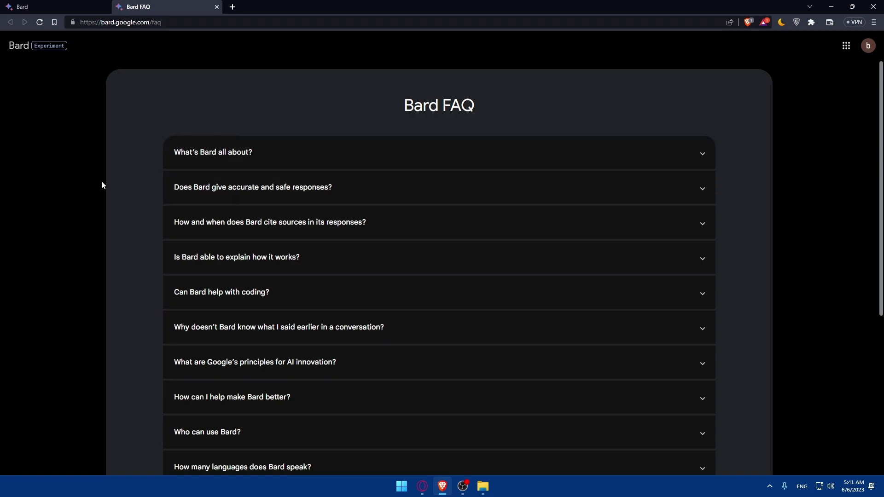
scroll(372, 175, down, 5)
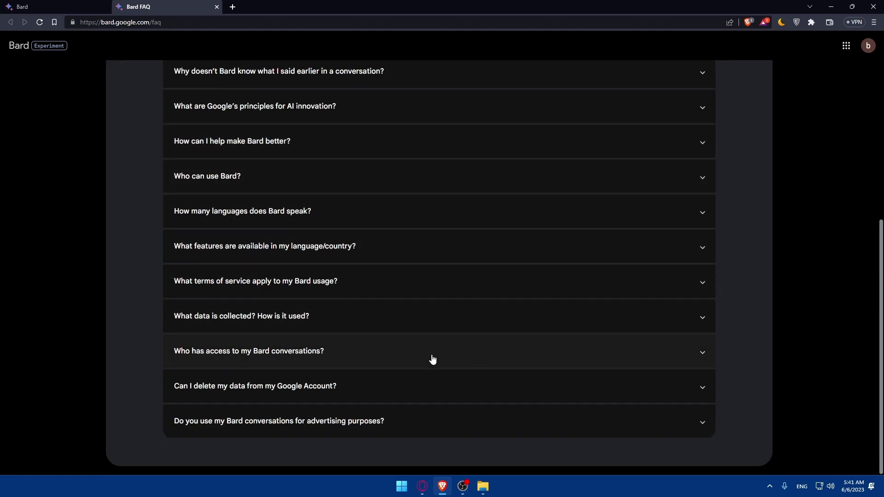
scroll(465, 294, up, 5)
scroll(506, 203, down, 5)
click(524, 144)
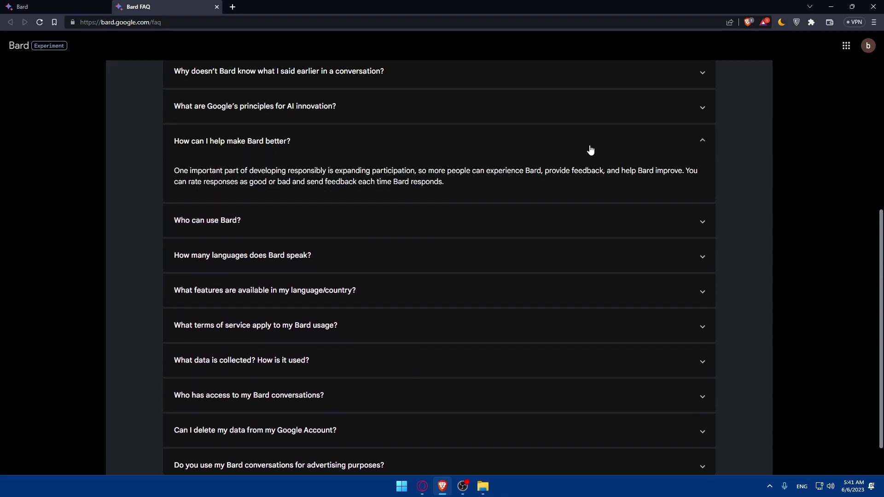
click(589, 146)
click(217, 7)
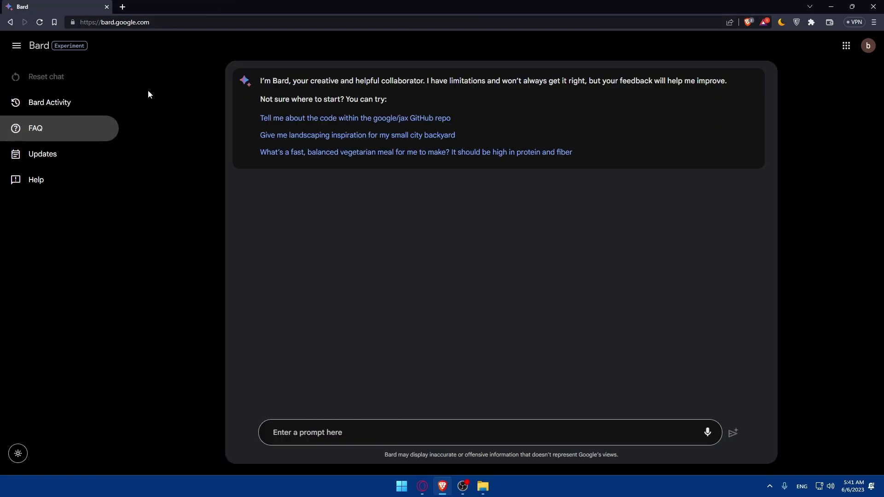
Open the Experiment updates page, look over the 2023.04.10 entry, then close that tab.
click(55, 148)
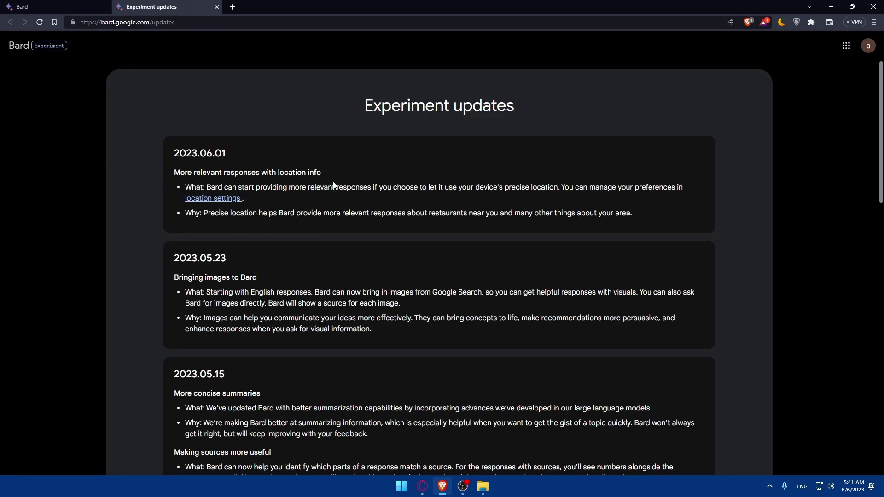
scroll(349, 195, down, 20)
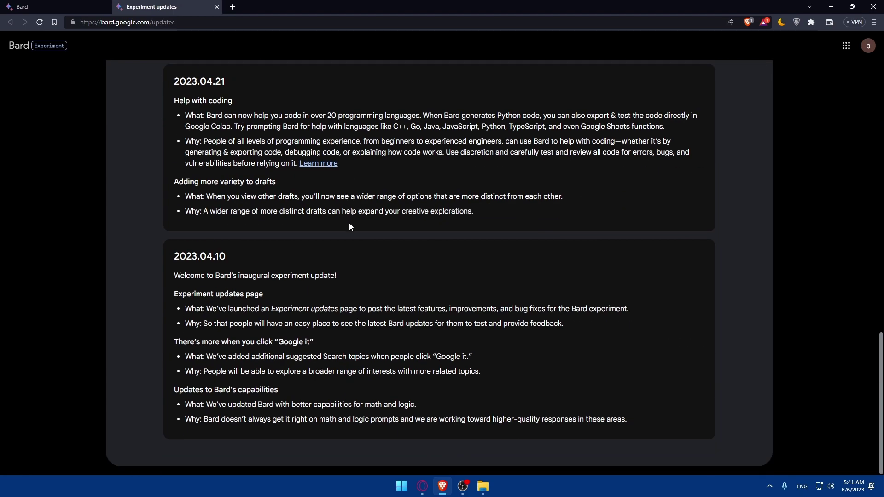
scroll(336, 253, up, 18)
scroll(325, 282, down, 10)
double_click(191, 256)
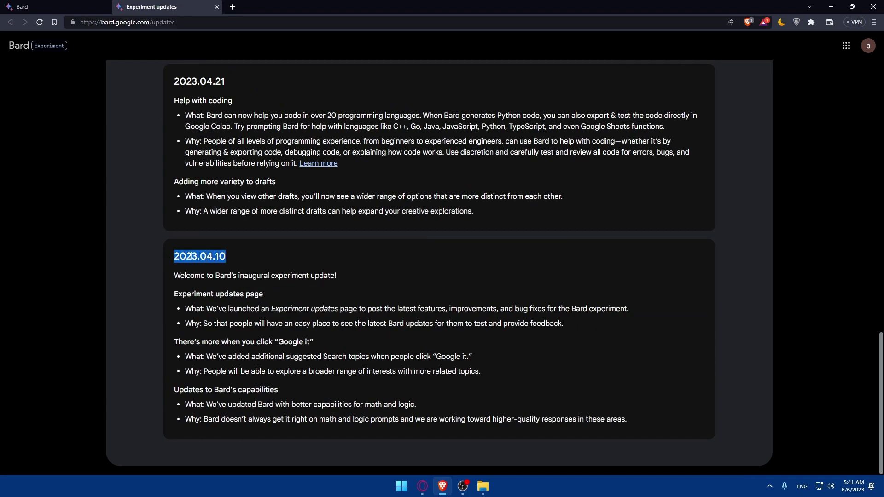
click(228, 256)
double_click(221, 256)
click(252, 260)
scroll(253, 256, up, 3)
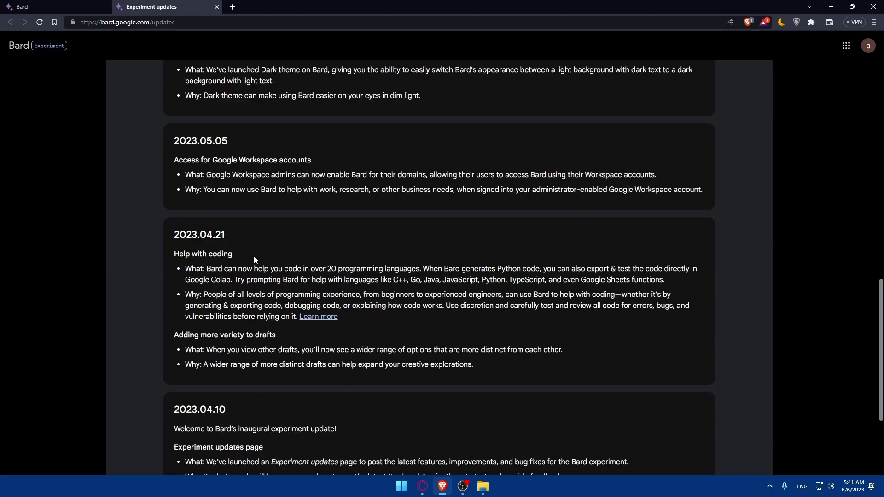
scroll(254, 256, down, 3)
drag(253, 256, 199, 257)
scroll(285, 256, up, 15)
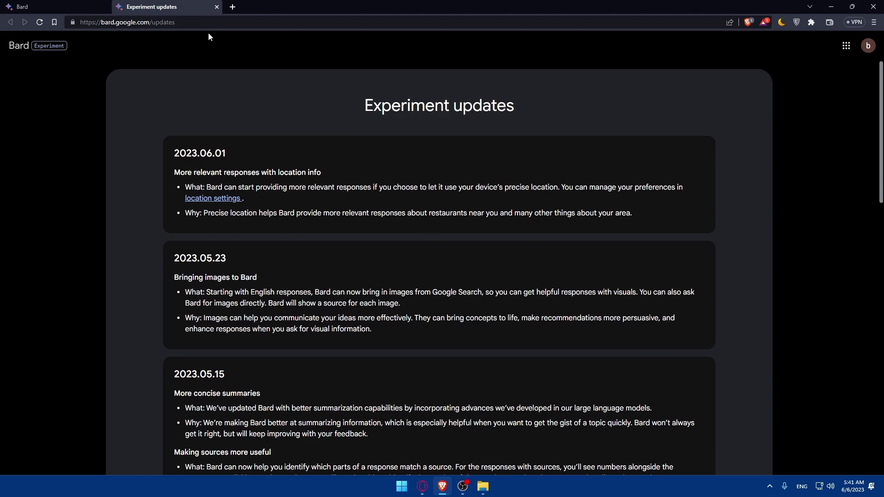
click(217, 7)
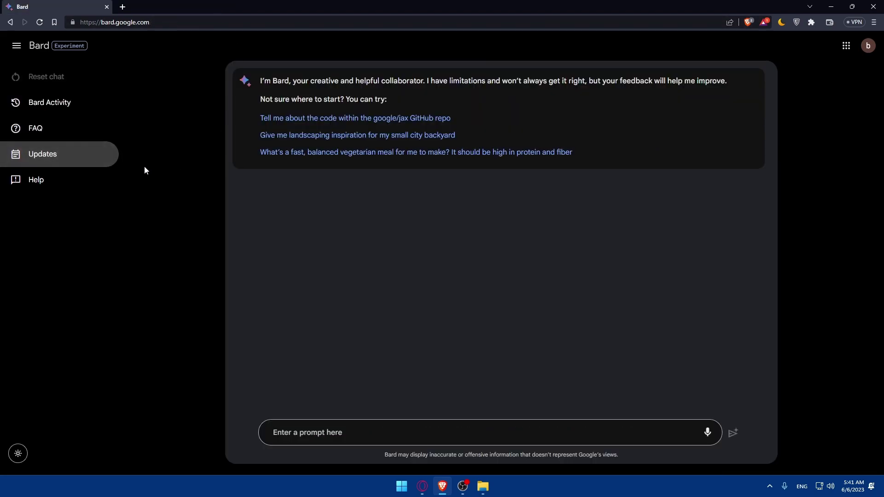
View and close Bard's help resources, then toggle light and dark themes, ending in dark.
click(54, 188)
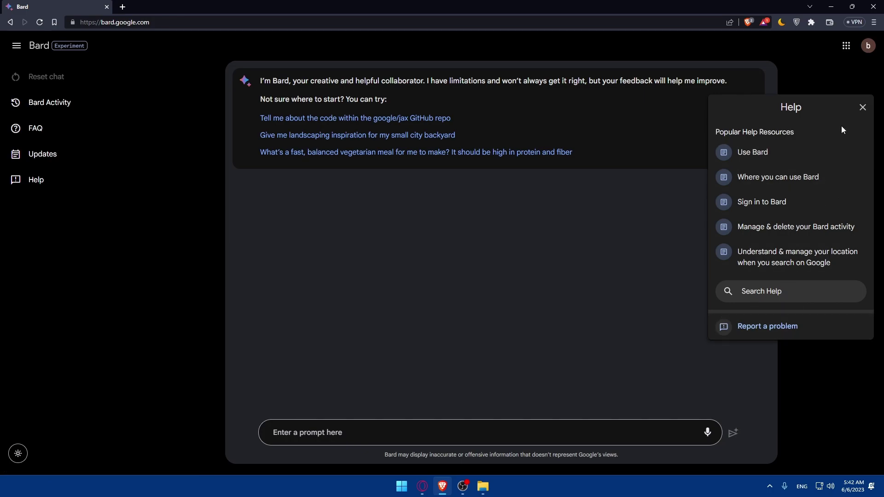
click(861, 108)
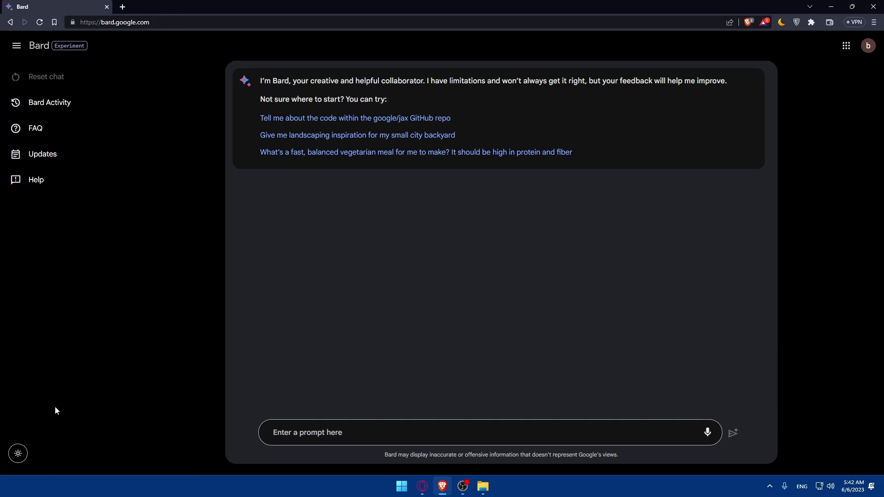
click(19, 456)
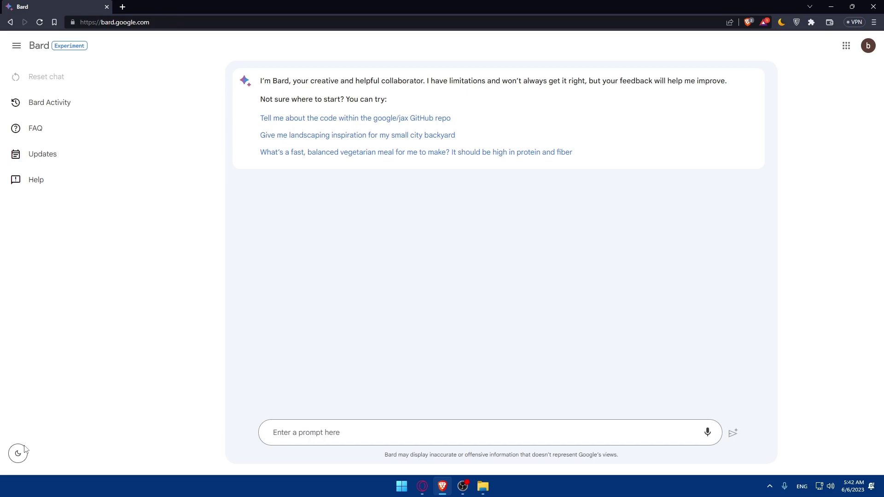
click(18, 454)
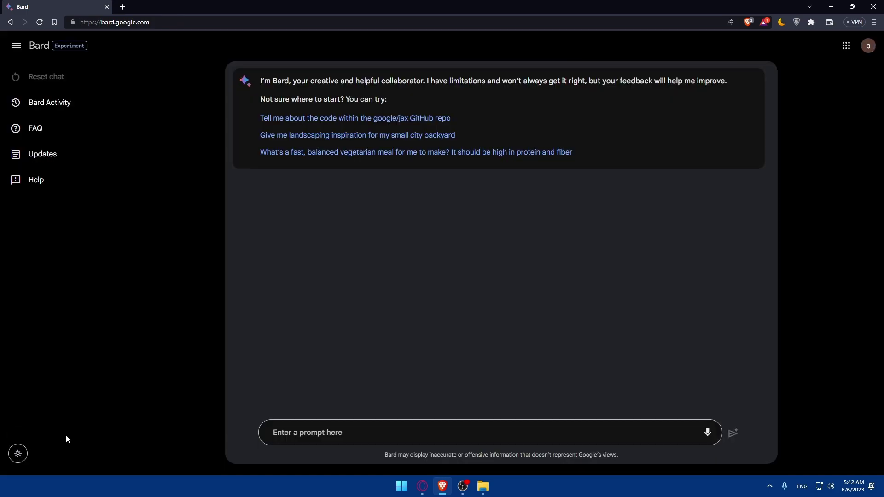
click(18, 453)
click(18, 453)
Toggle the side menu open and shut, leaving it collapsed.
click(20, 54)
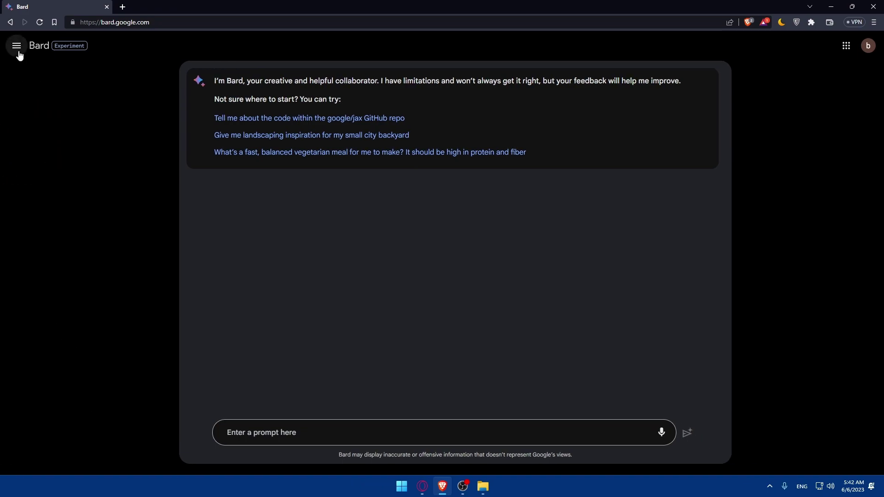
click(21, 54)
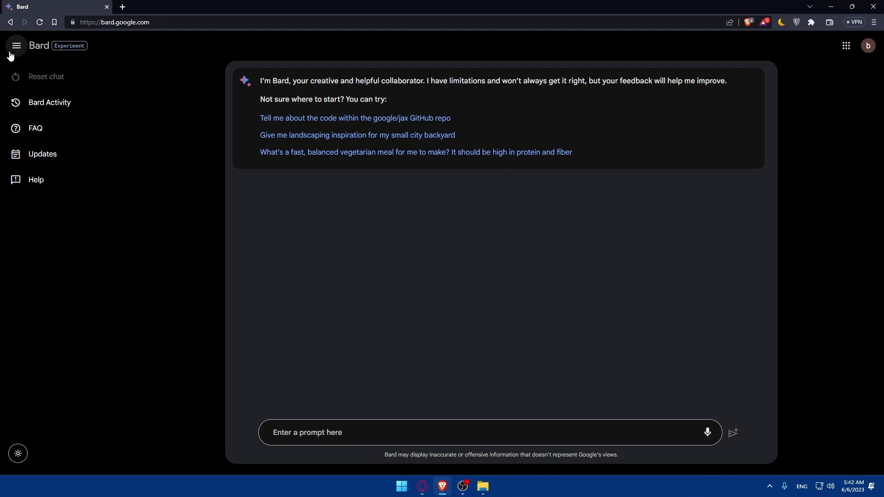
click(17, 46)
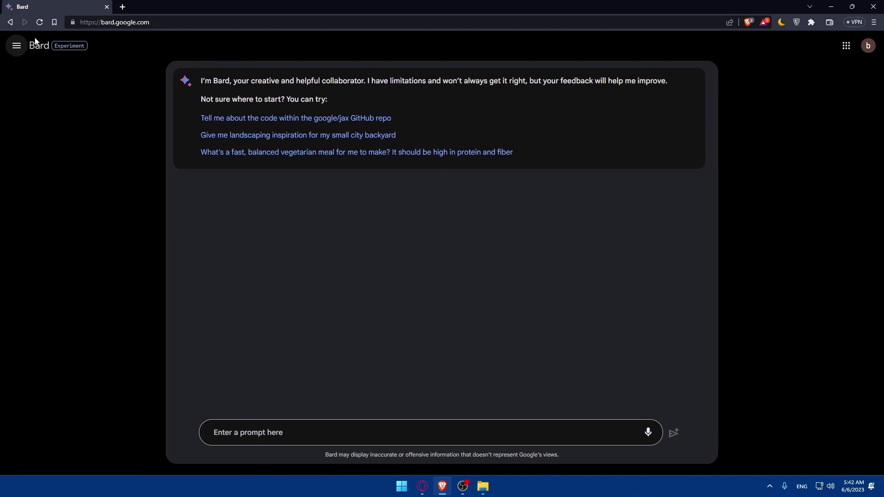
click(17, 51)
click(17, 51)
Open and close the Google account panel and the Google apps list.
click(868, 49)
click(840, 280)
click(846, 45)
scroll(807, 198, down, 5)
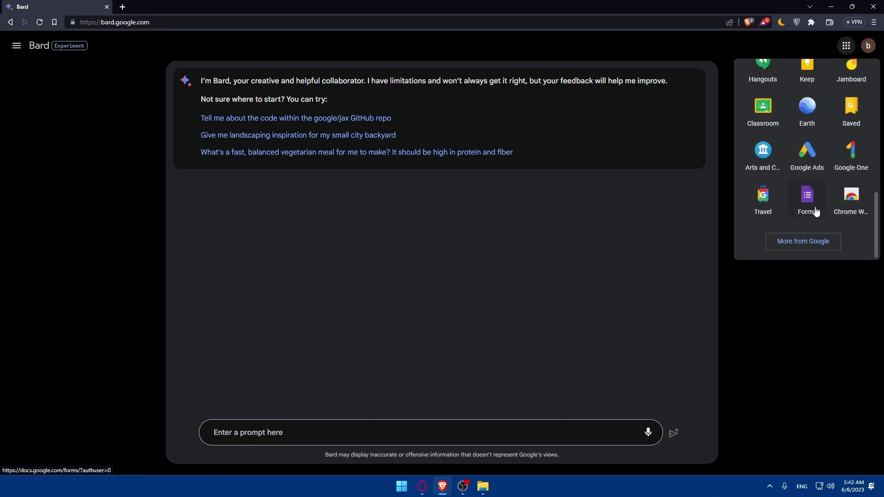
click(812, 279)
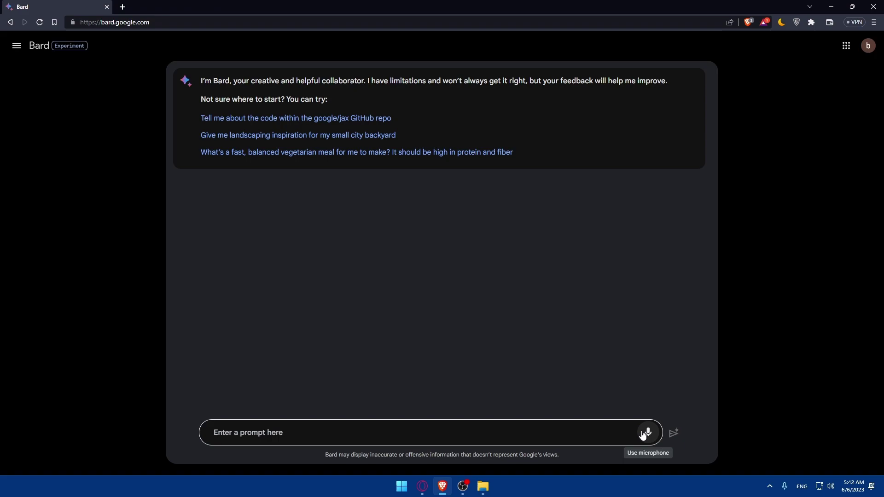
click(371, 432)
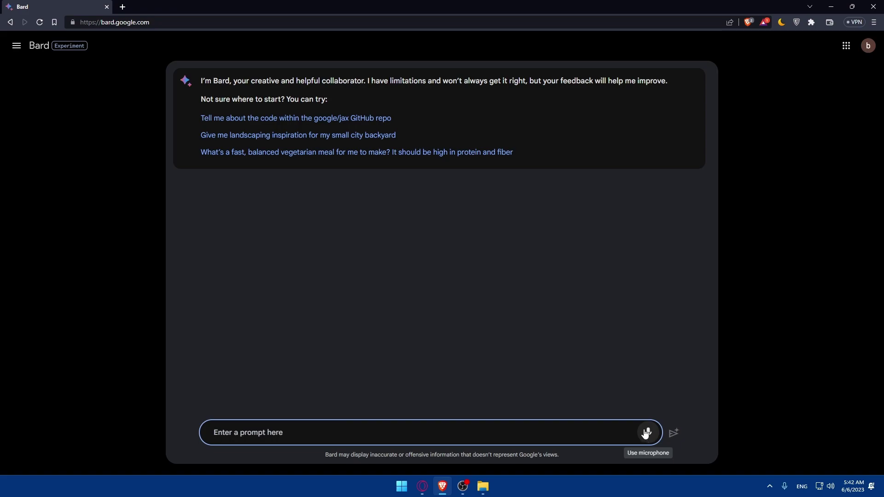
drag(321, 457, 541, 456)
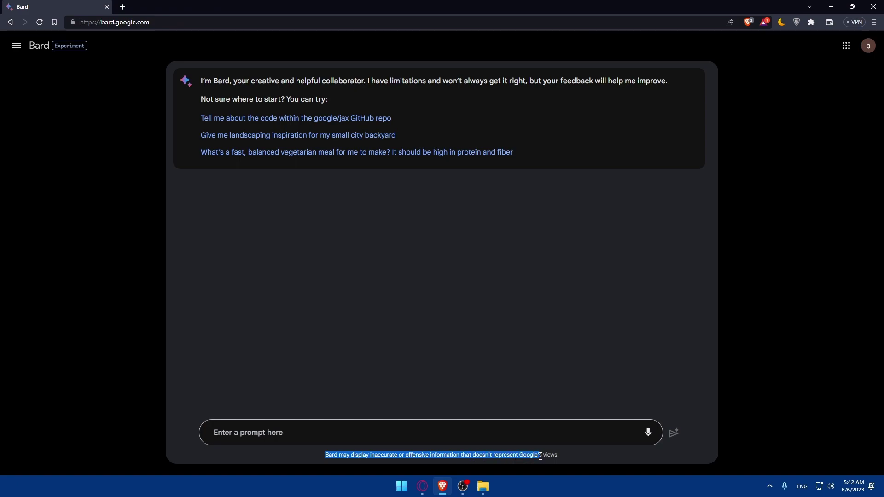
click(547, 433)
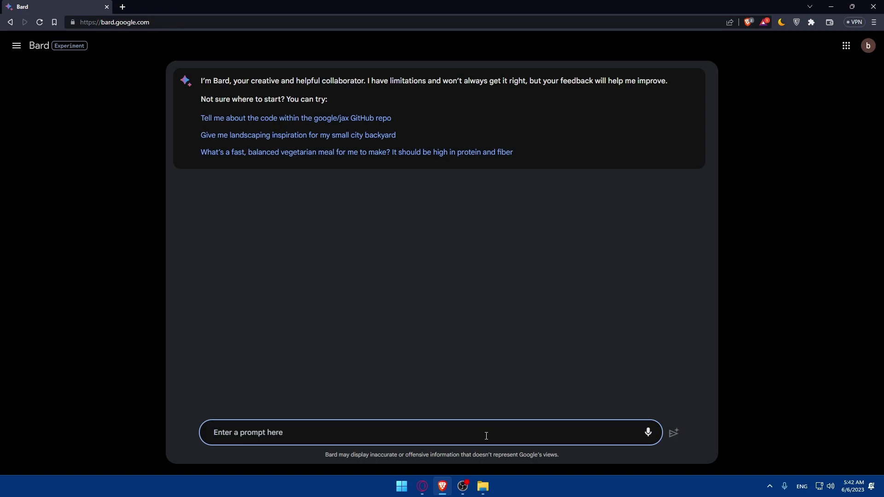
Send Bard a prompt asking for HTML code saying hello in the header of my website.
text(write me a html code saty)
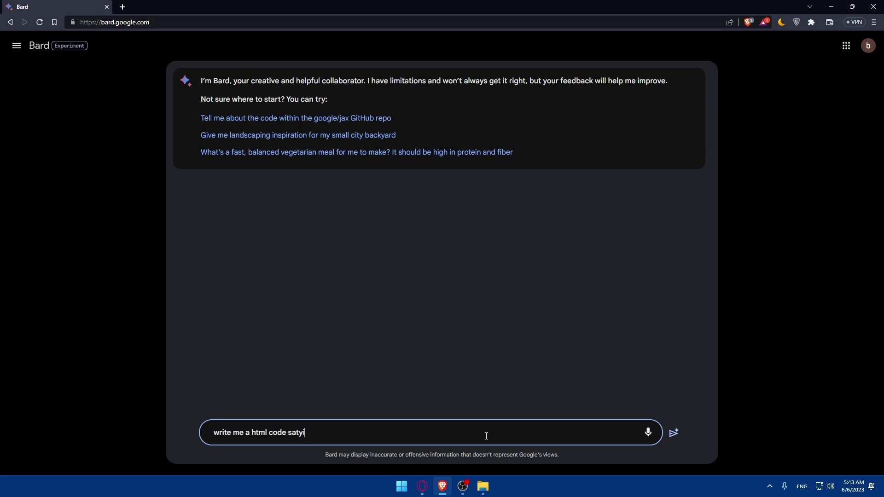
key(BackSpace)
text(ying hello to pout)
key(BackSpace)
text(ut ijn)
text(n the heade)
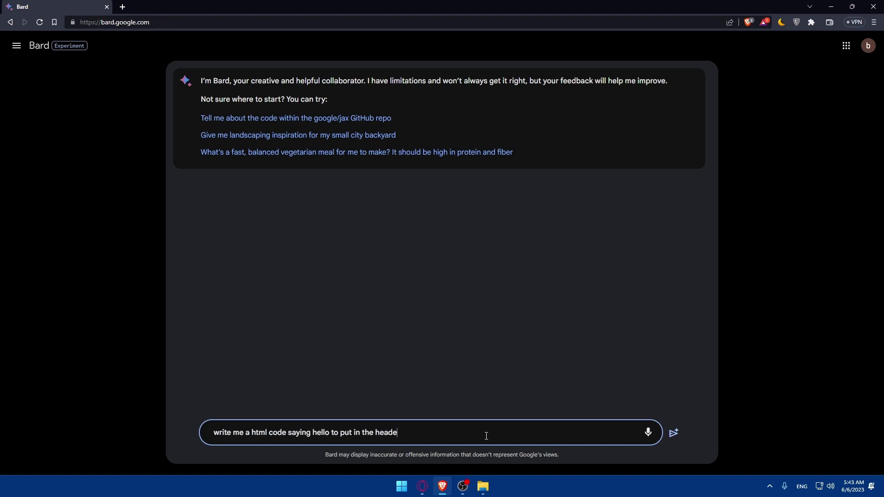
text(r of my website)
click(673, 433)
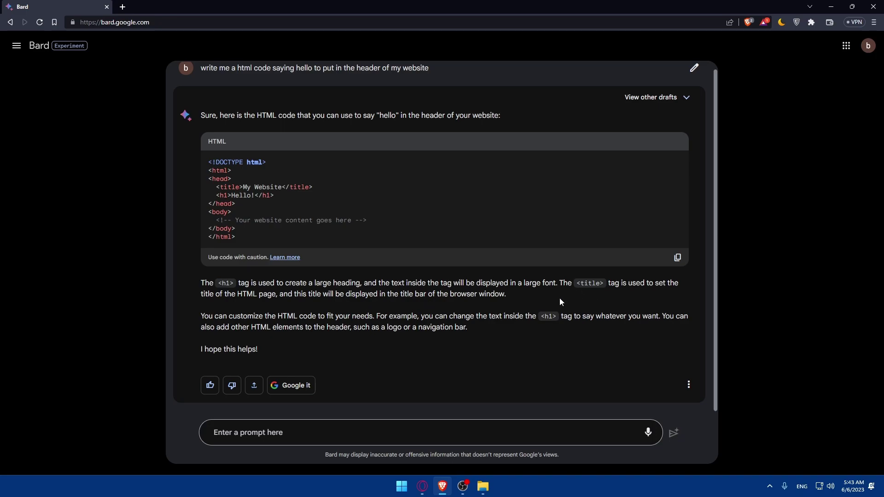
Review Bard's HTML hello-header reply and copy it from the reply's options menu.
drag(200, 115, 407, 349)
click(391, 345)
drag(277, 242, 214, 179)
click(689, 388)
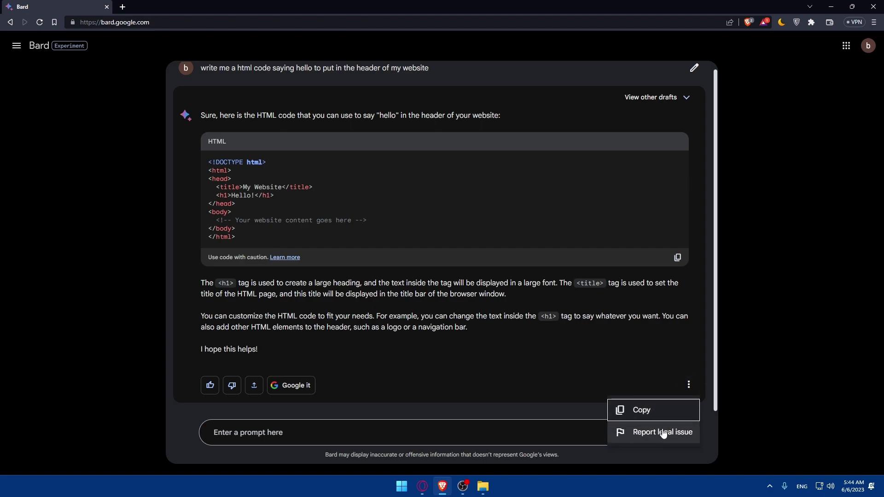
click(666, 414)
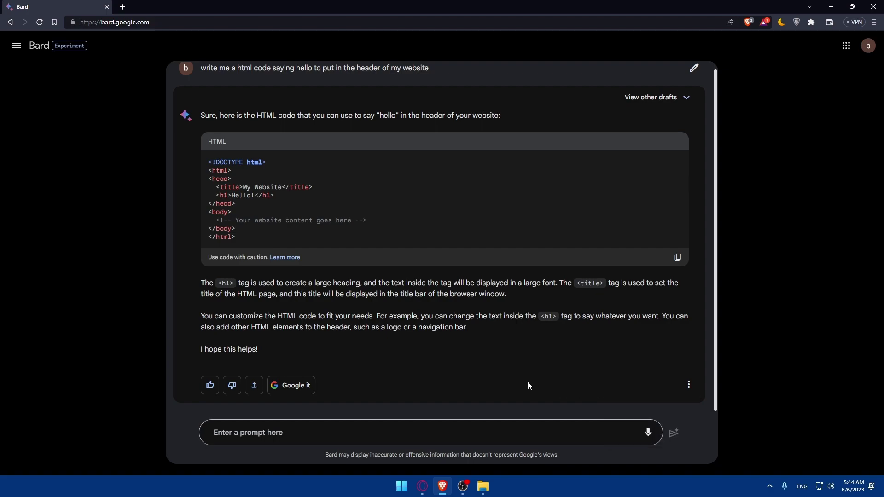
scroll(413, 203, up, 1)
scroll(455, 184, down, 1)
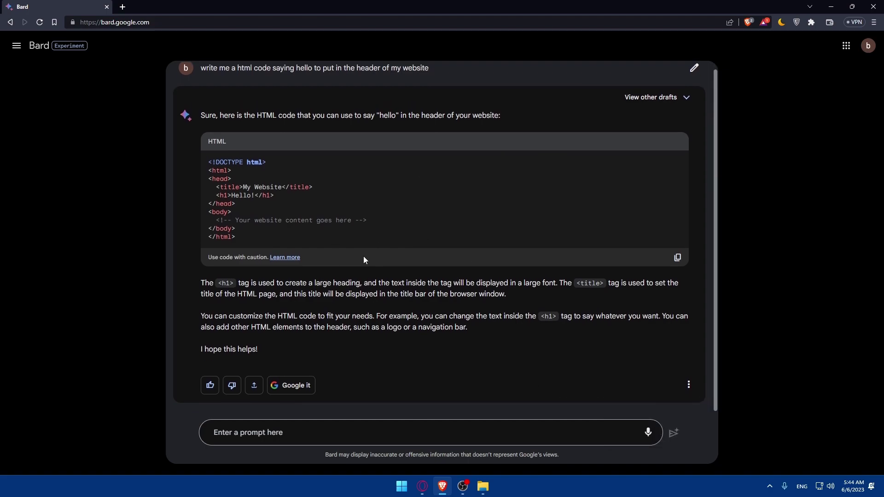
Enter the prompt 'can you give me a food progmar to gain muscles' in Bard's prompt box.
click(325, 431)
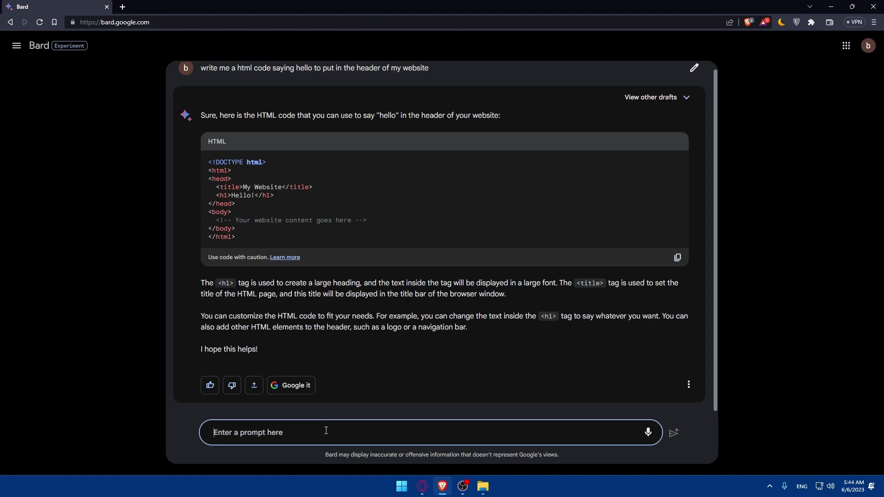
text(wr)
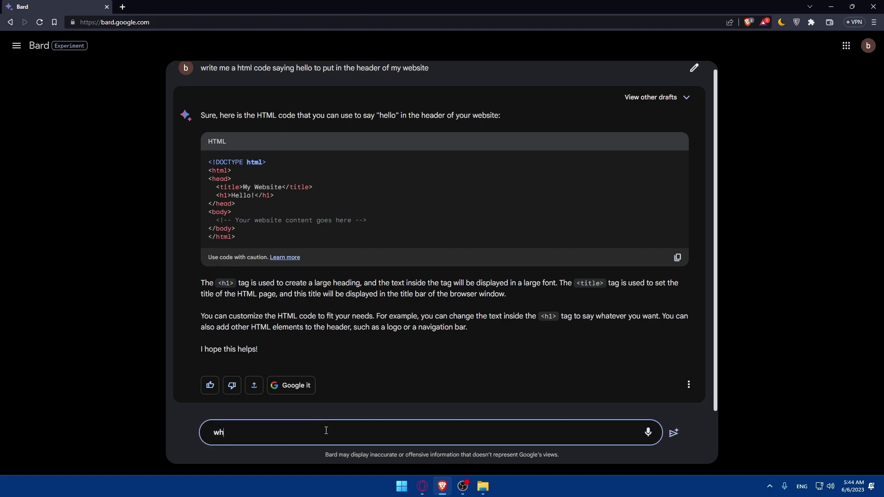
key(BackSpace)
key(BackSpace)
text(can you give me a food progmar to g)
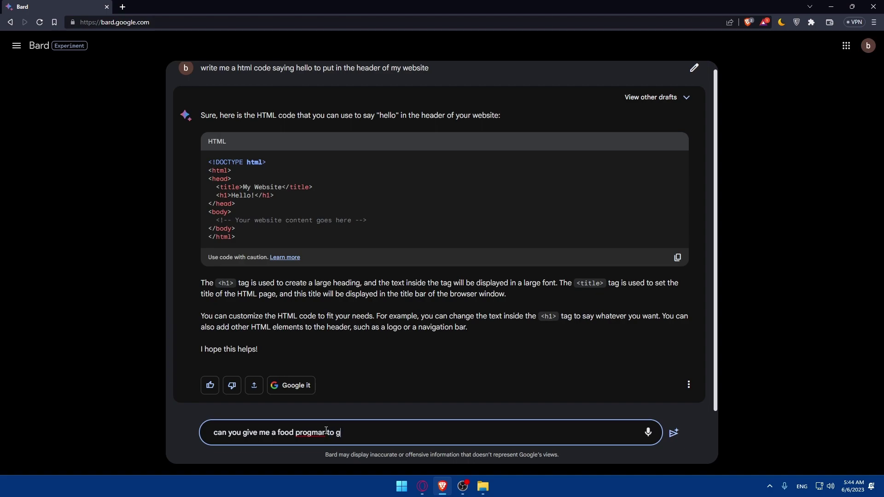
text(ain muscles)
Correct 'progmar' to 'program' and add 'I'am 60kg' to the prompt.
click(319, 434)
click(325, 434)
key(BackSpace)
key(BackSpace)
key(BackSpace)
text(ram ia m)
key(BackSpace)
key(BackSpace)
key(BackSpace)
key(BackSpace)
text(I'am 60kg)
Send the muscle-gain food program request and scroll through Bard's reply.
click(673, 433)
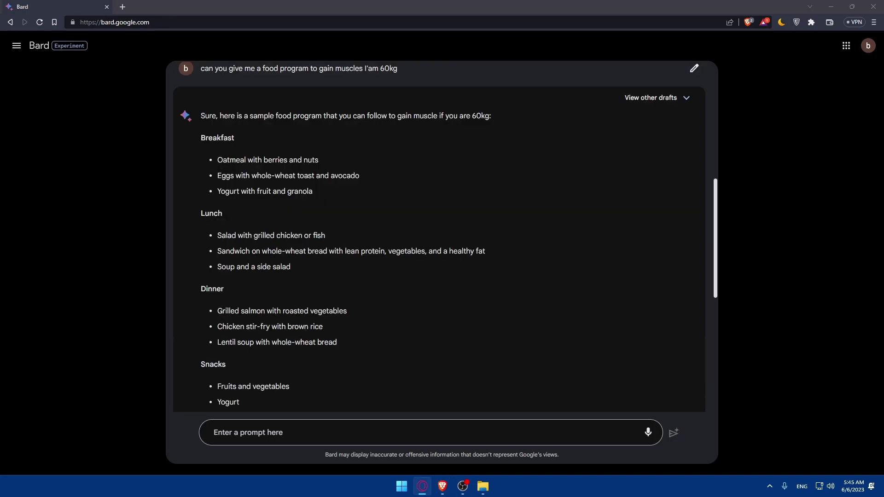
scroll(305, 308, down, 2)
scroll(316, 285, up, 4)
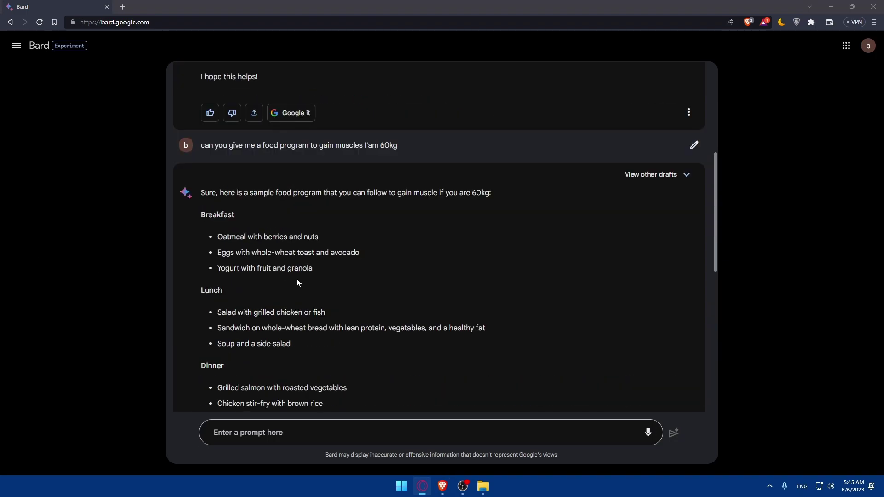
scroll(297, 278, down, 2)
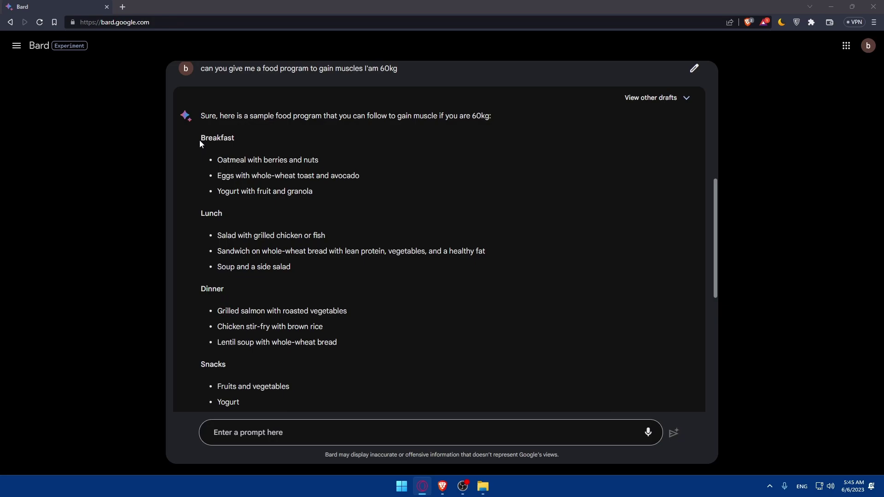
Highlight the reply's opening line and a stretch of the food program, then clear the selections.
triple_click(200, 140)
click(225, 176)
scroll(256, 216, down, 5)
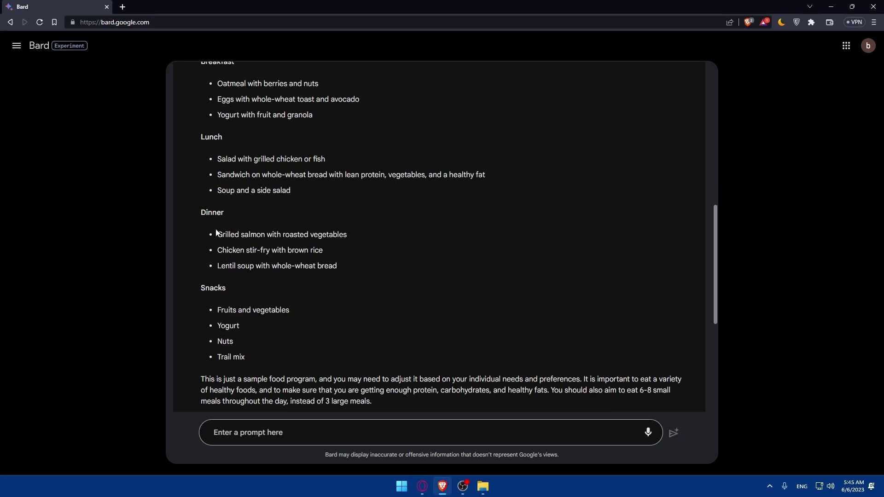
drag(197, 229, 294, 270)
scroll(282, 258, down, 2)
click(303, 350)
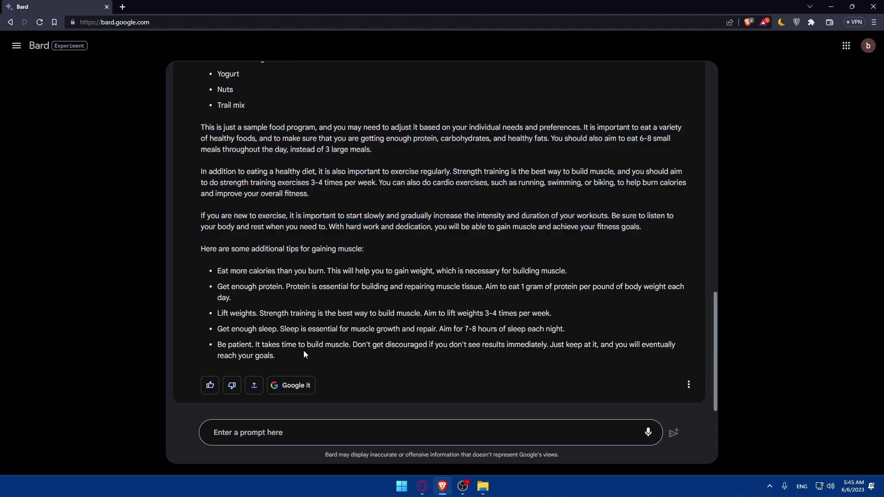
scroll(275, 305, up, 7)
scroll(291, 302, down, 5)
scroll(290, 302, down, 2)
Open the reply's ⋮ options menu, then close it and review the extra tips.
click(689, 384)
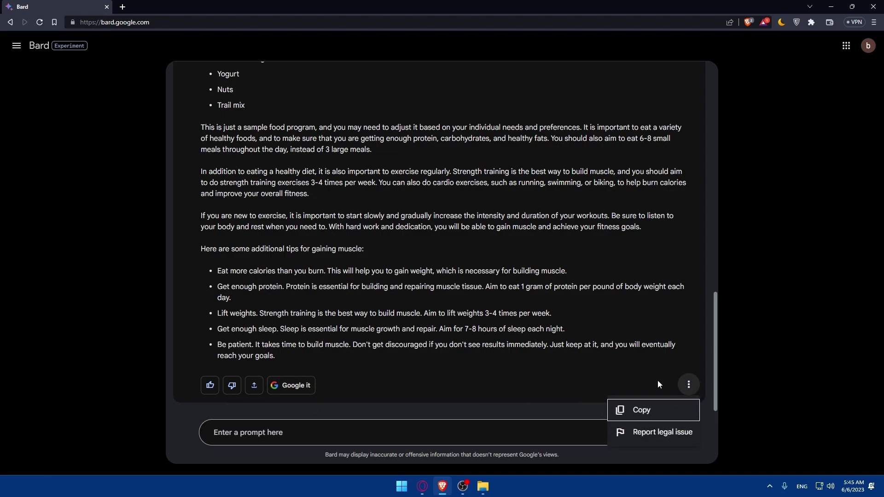
scroll(404, 310, up, 3)
scroll(404, 310, up, 2)
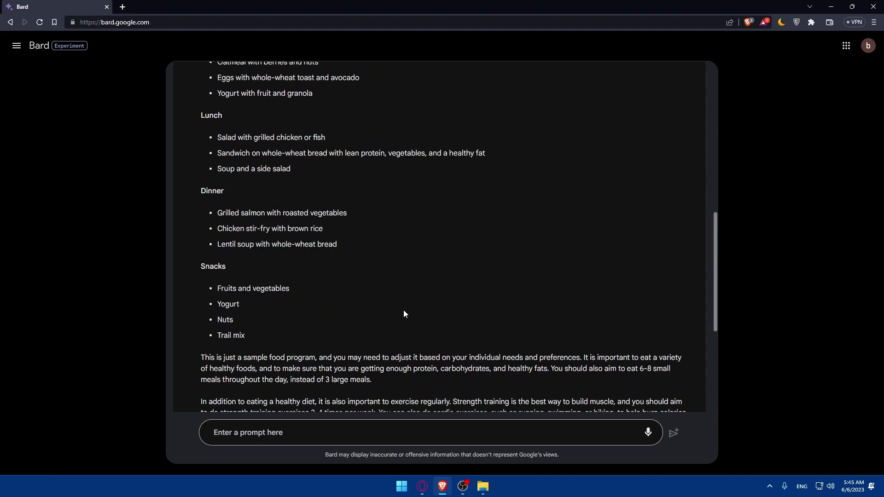
scroll(457, 294, down, 5)
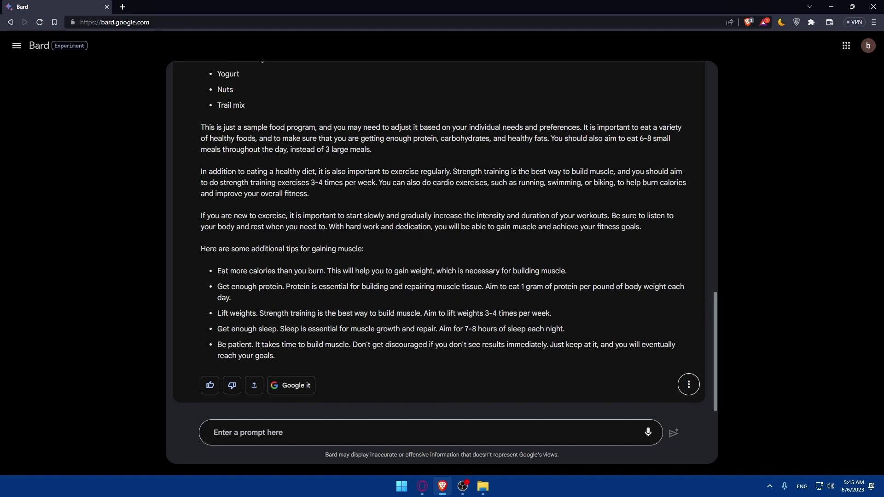